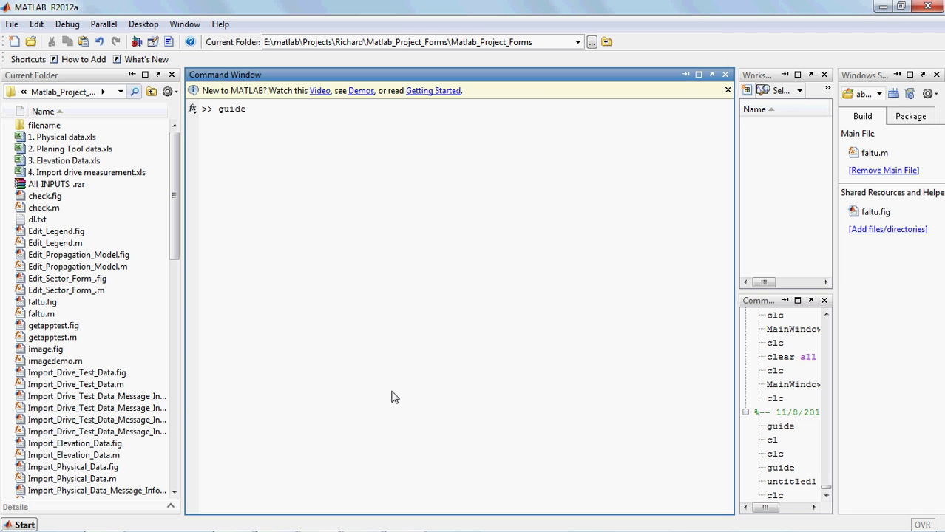
Turn on the Windows Magnifier at 200% zoom.
left_click(389, 519)
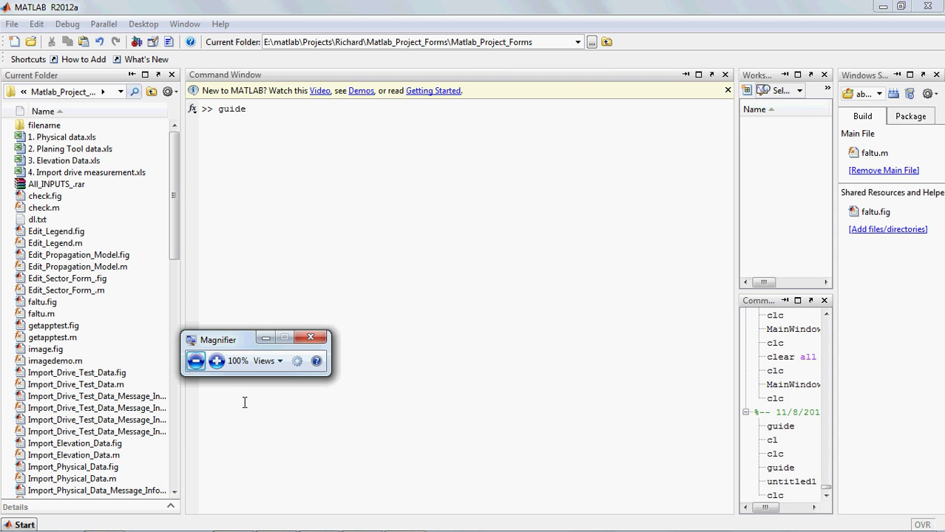
left_click(216, 360)
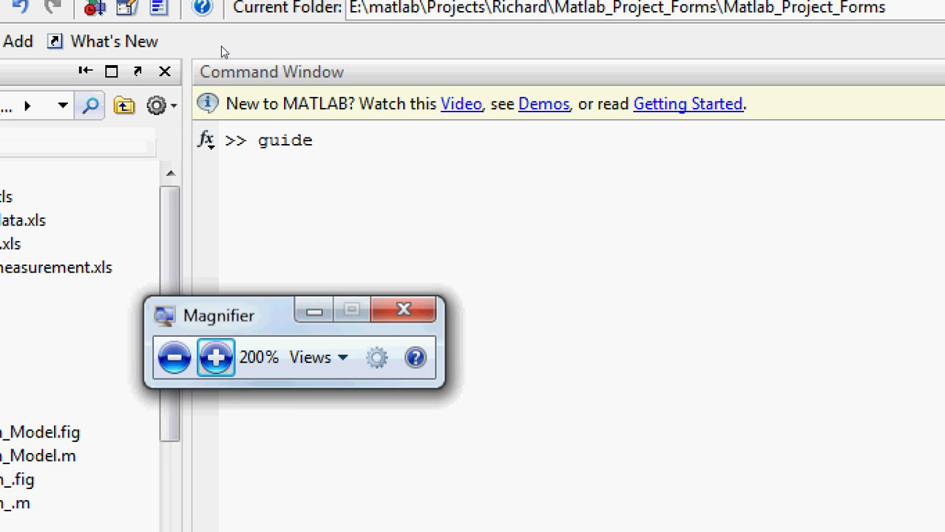
Start GUIDE with a blank GUI and place a push button on the grid.
key("Return")
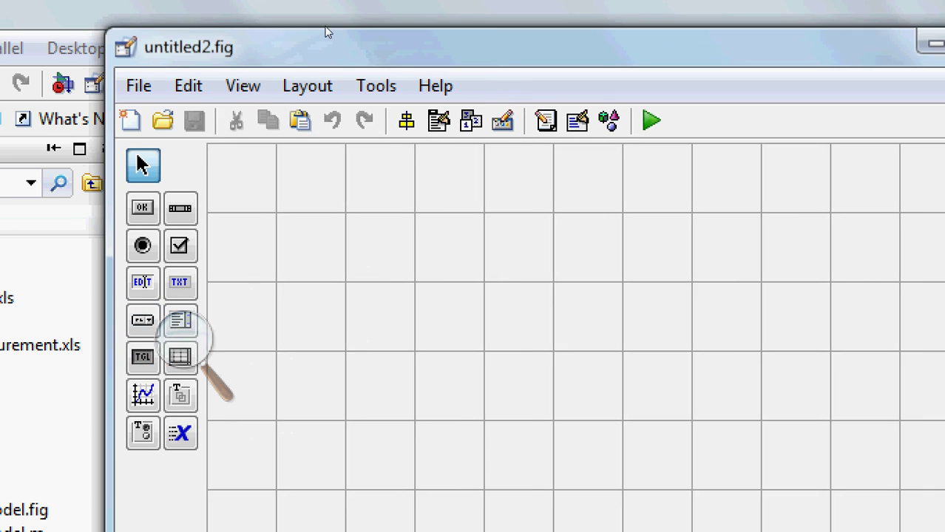
left_click_drag(403, 118, 291, 34)
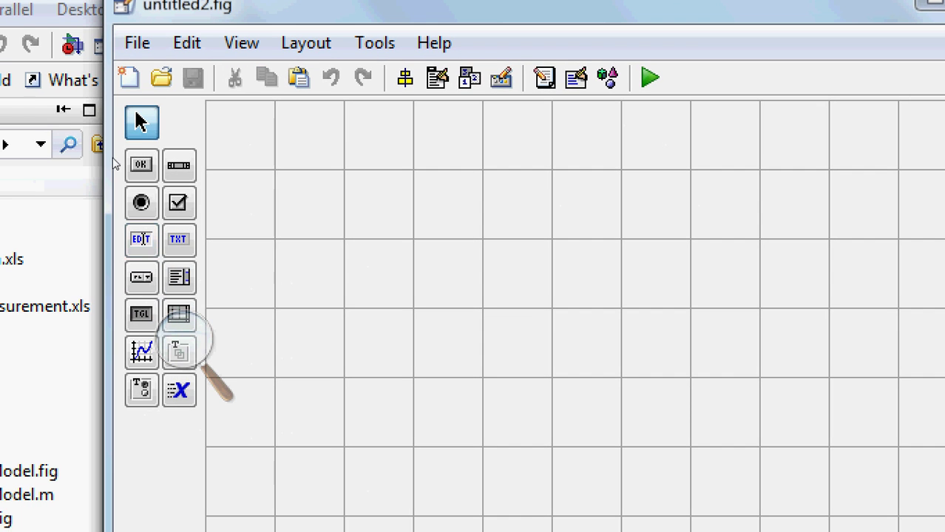
left_click(141, 164)
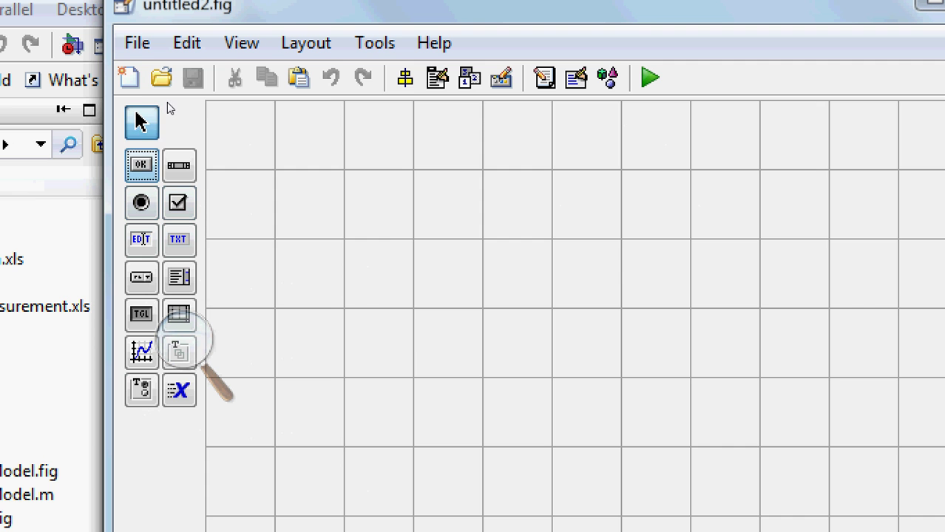
left_click(259, 138)
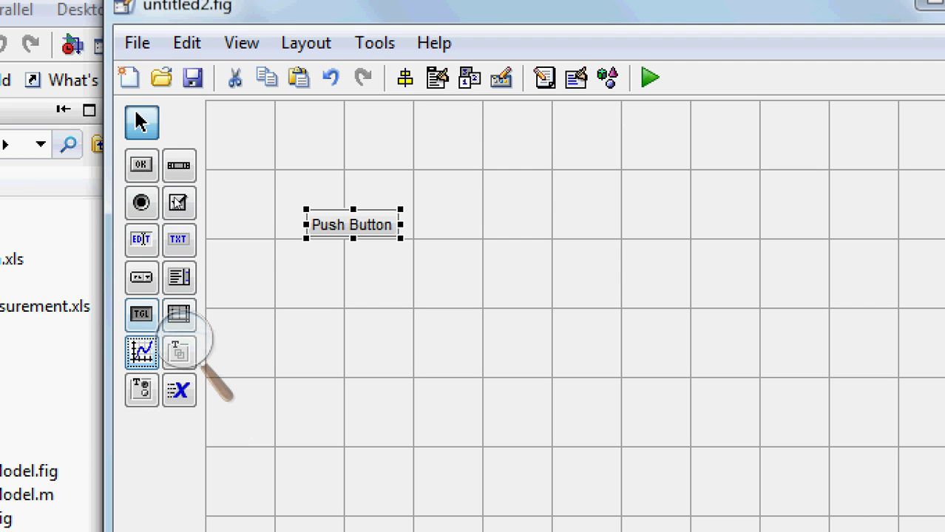
Draw a wide axes1 box to the upper right of the push button.
left_click(141, 352)
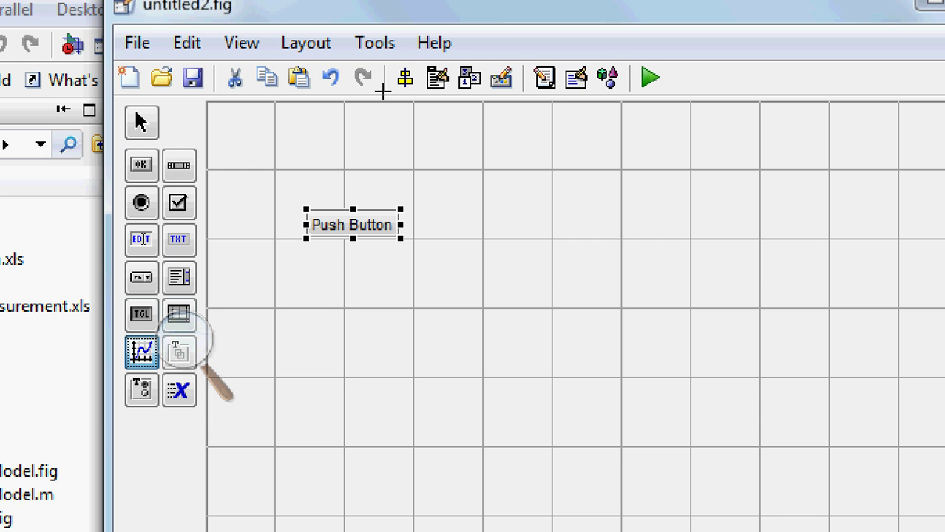
left_click_drag(552, 120, 821, 250)
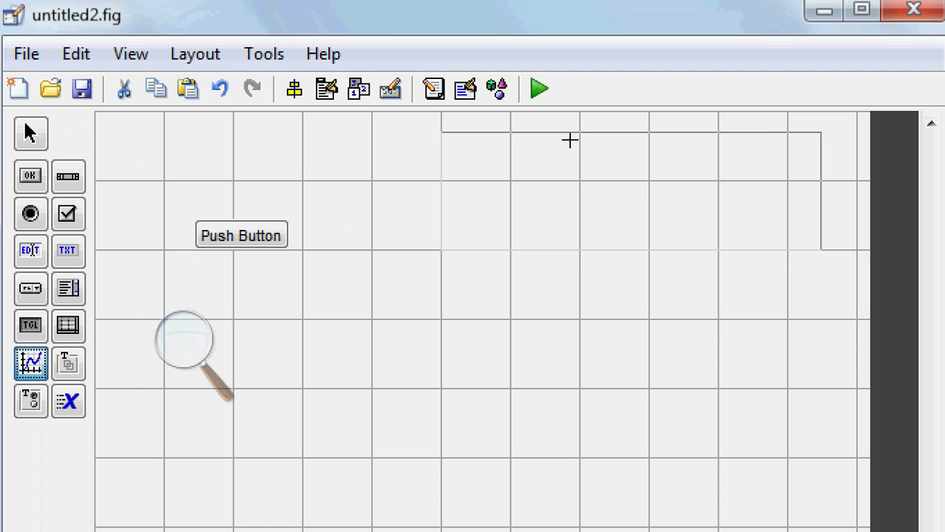
left_click_drag(569, 140, 544, 147)
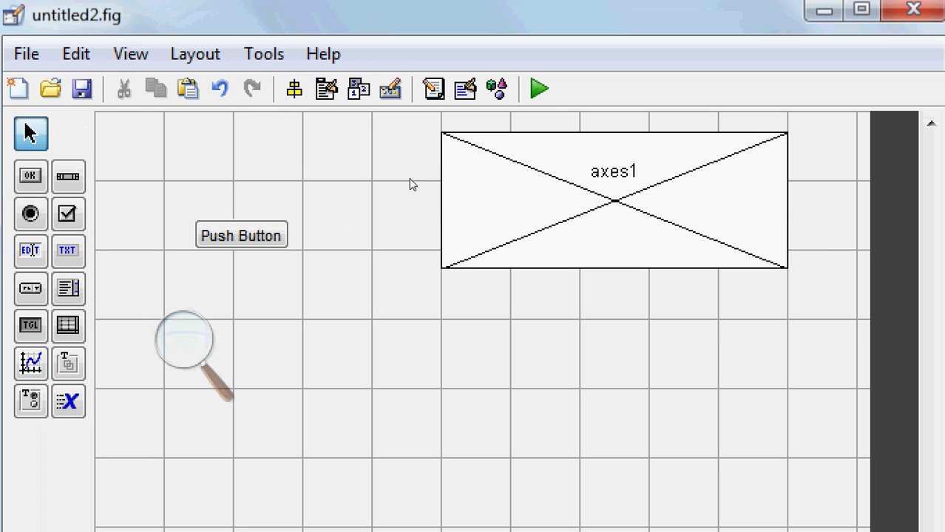
Save the layout as untitled2, generating its code file.
key("ctrl+s")
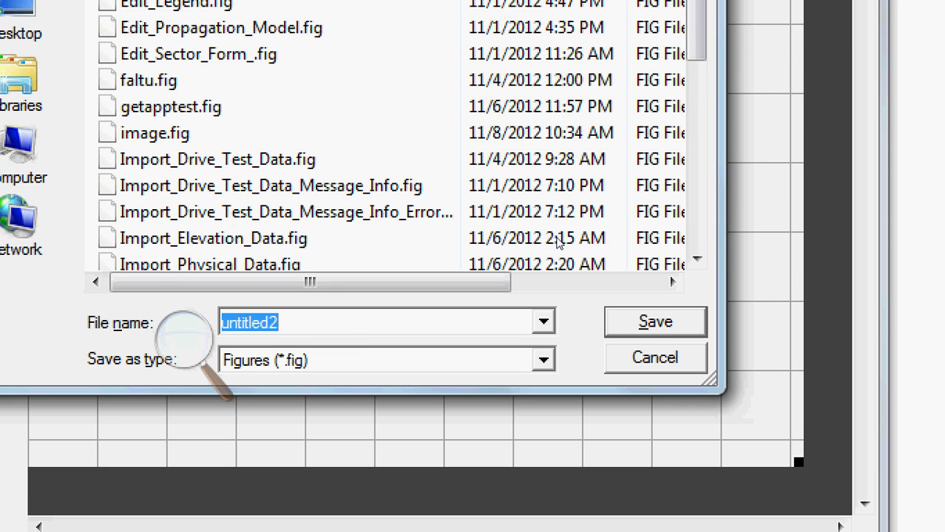
key("Return")
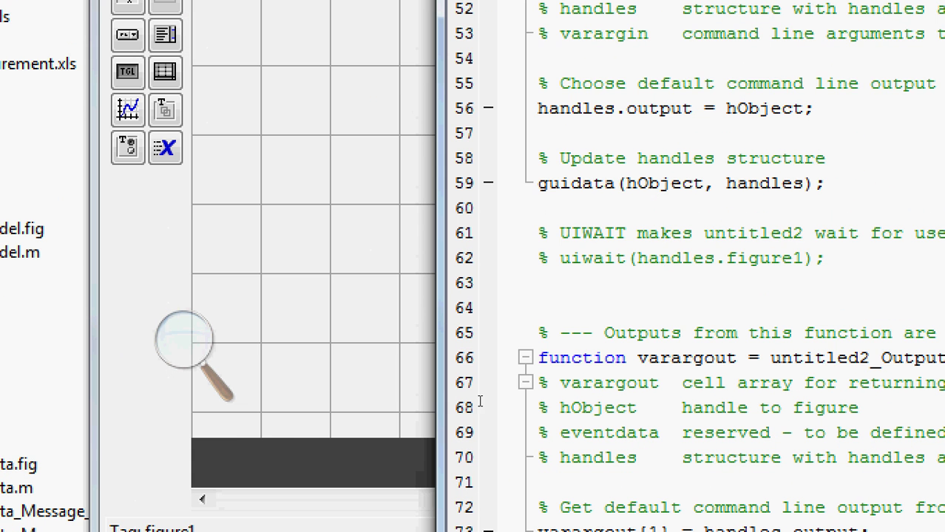
Write imshow('Logo.gif') on line 81 inside pushbutton1_Callback.
left_click(835, 457)
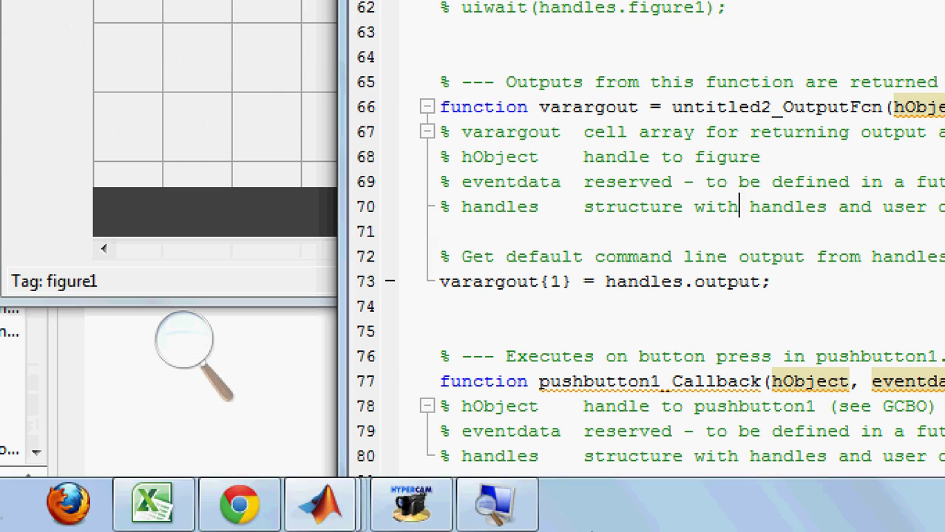
left_click(683, 457)
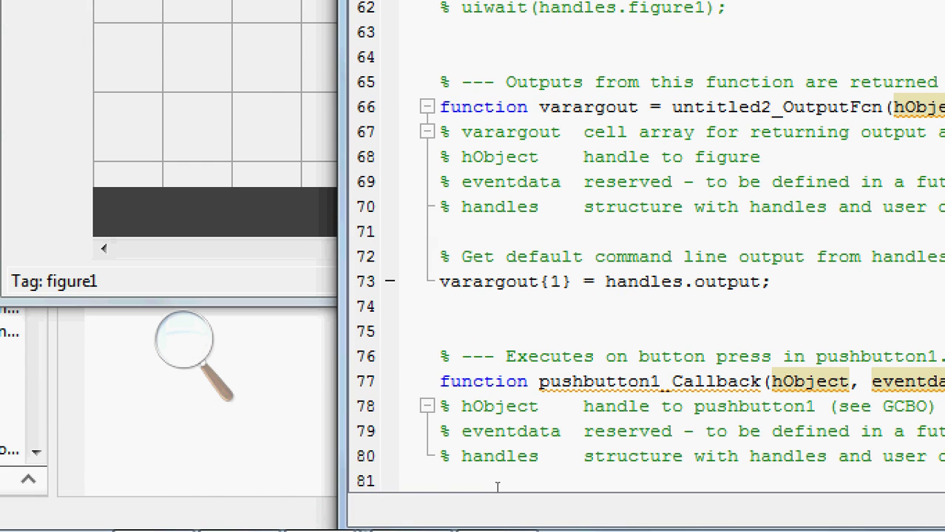
type("im")
type("rea")
key("BackSpace")
key("BackSpace")
key("BackSpace")
type("show")
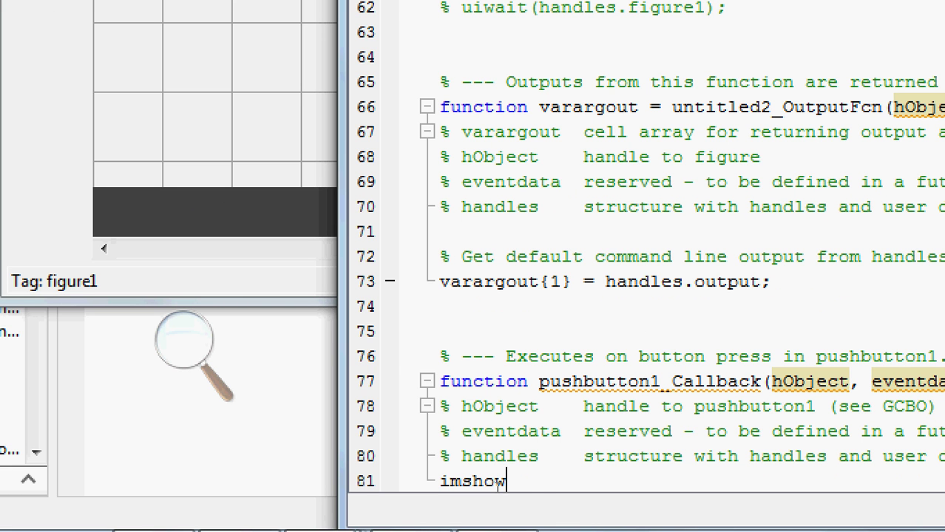
type("('")
type("Logo.")
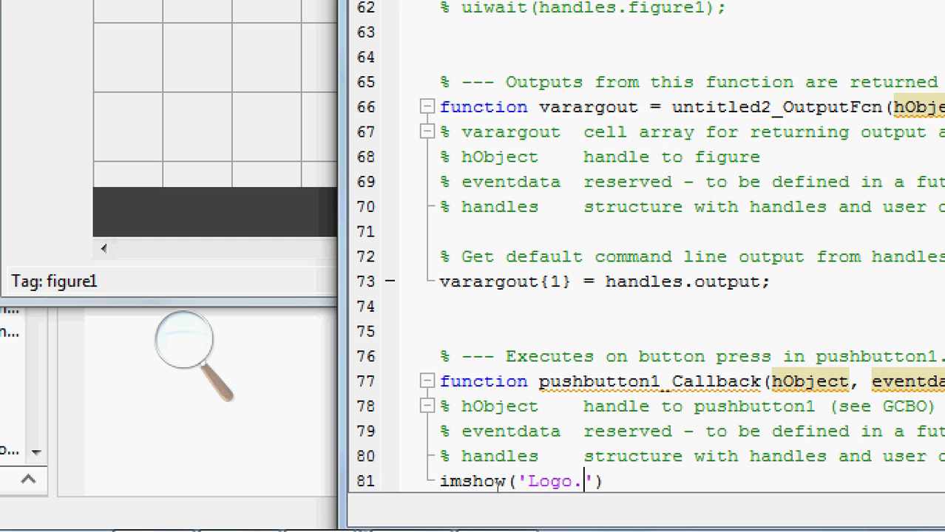
type("gif")
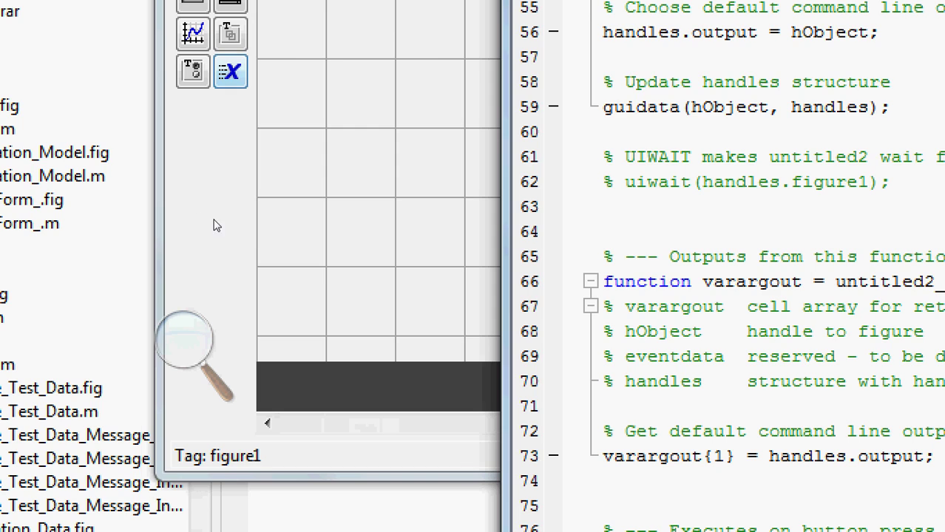
Test-run untitled2 and confirm its button loads the USTHB logo into the axes.
left_click(214, 224)
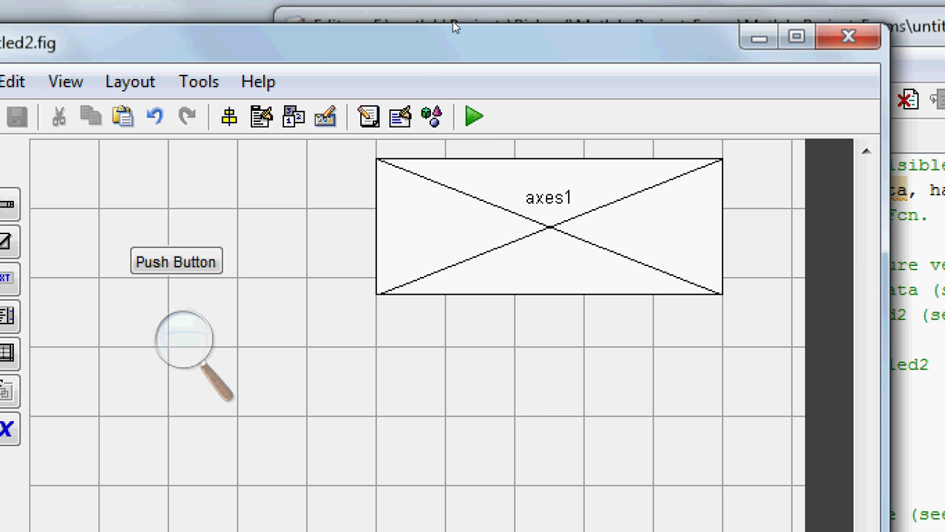
left_click(474, 116)
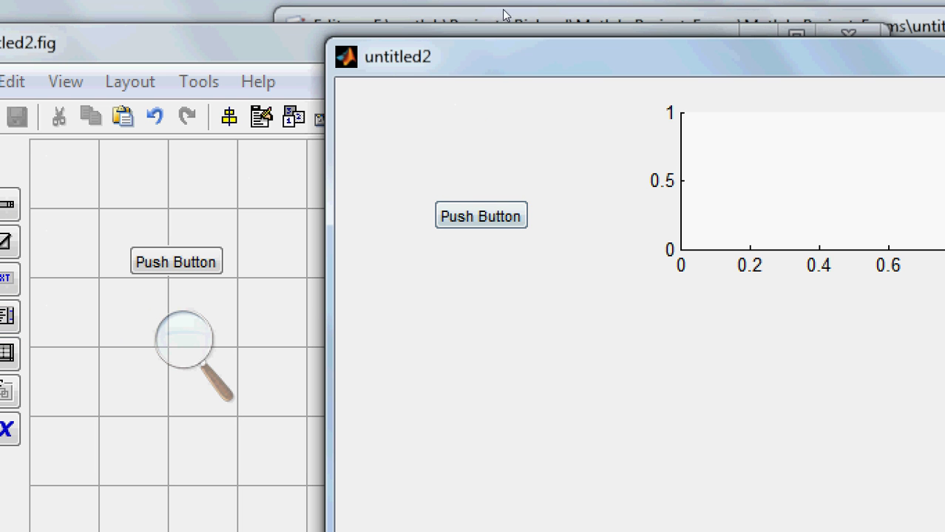
key("space")
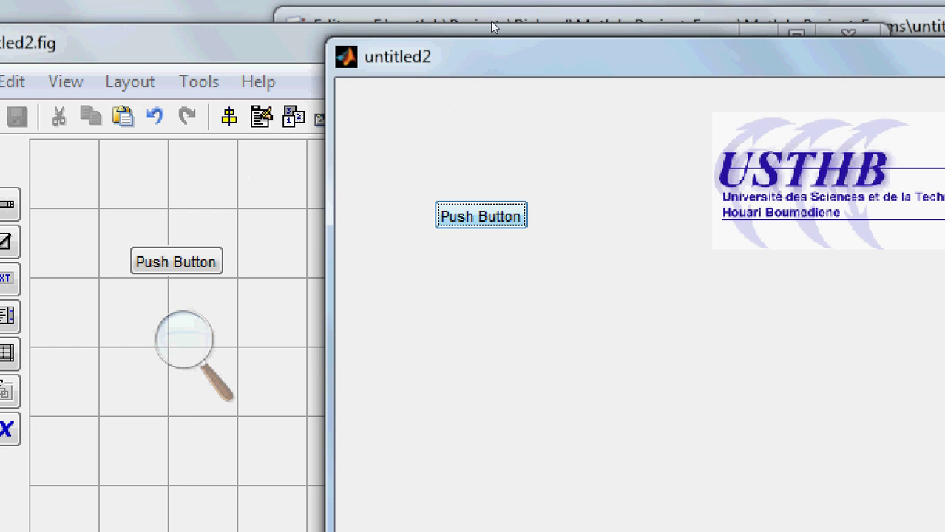
left_click_drag(731, 60, 430, 68)
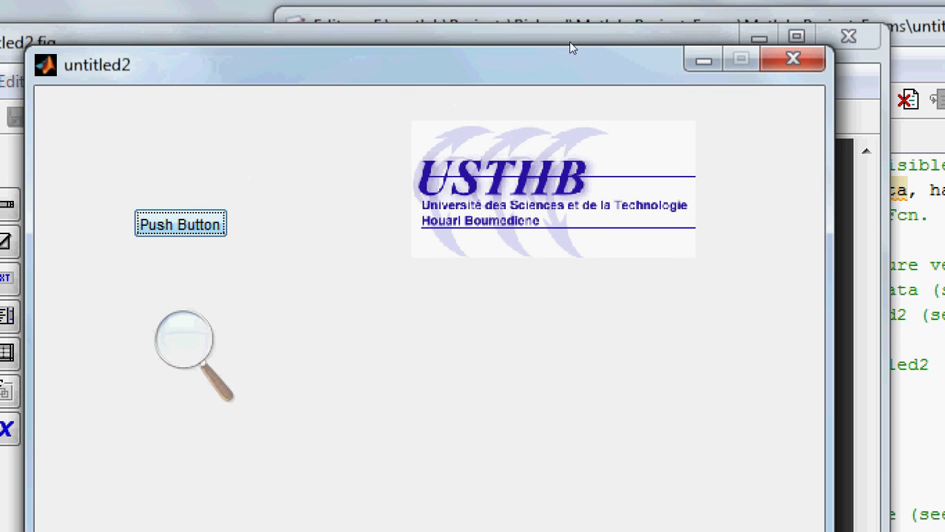
left_click(596, 28)
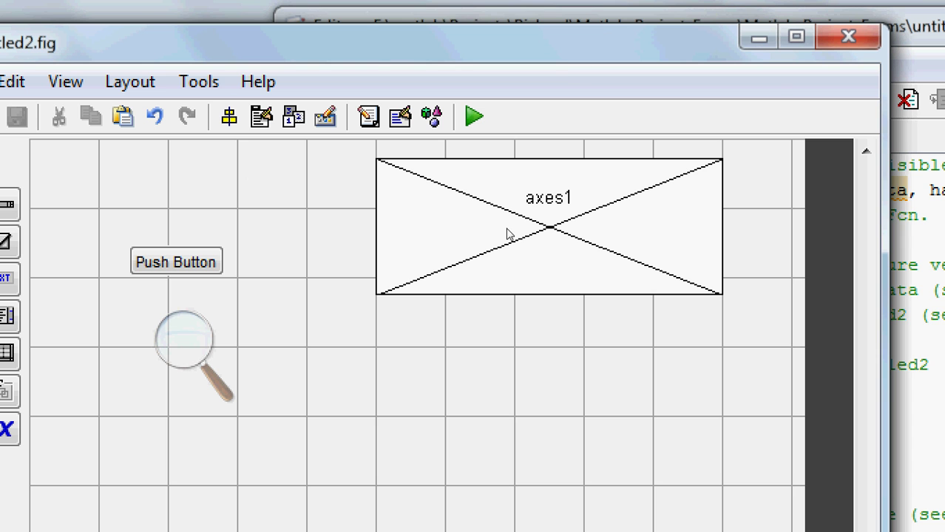
left_click_drag(300, 33, 423, 34)
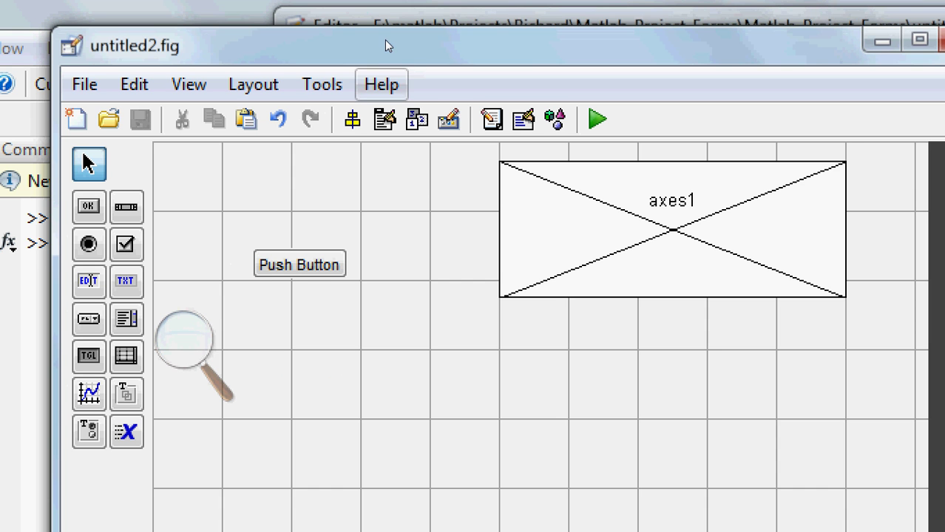
Add a second push button, stack both buttons beside the axes, and make axes2 taller.
left_click_drag(380, 33, 375, 26)
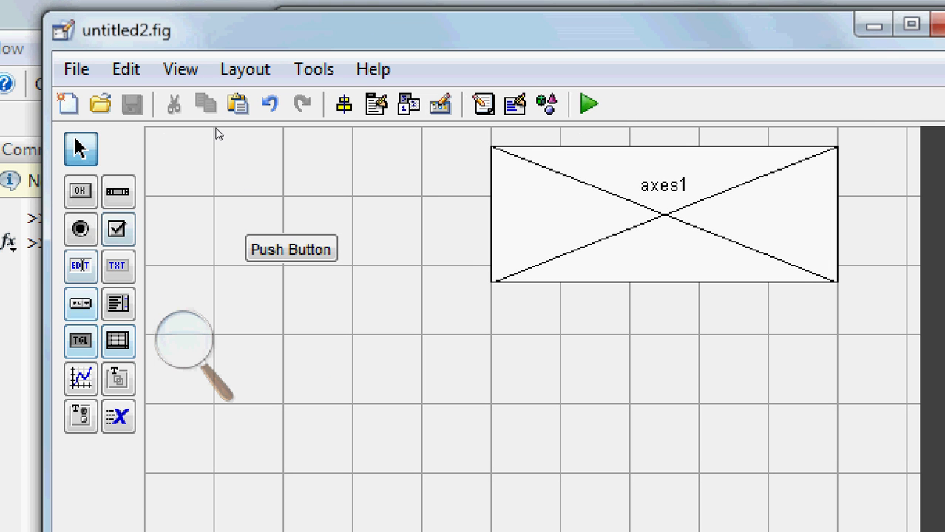
left_click_drag(80, 192, 304, 388)
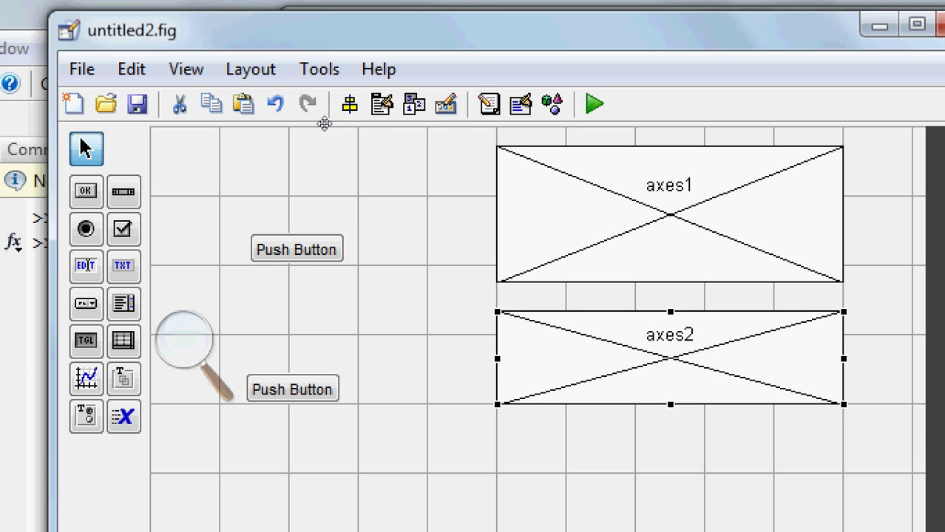
left_click_drag(255, 242, 338, 206)
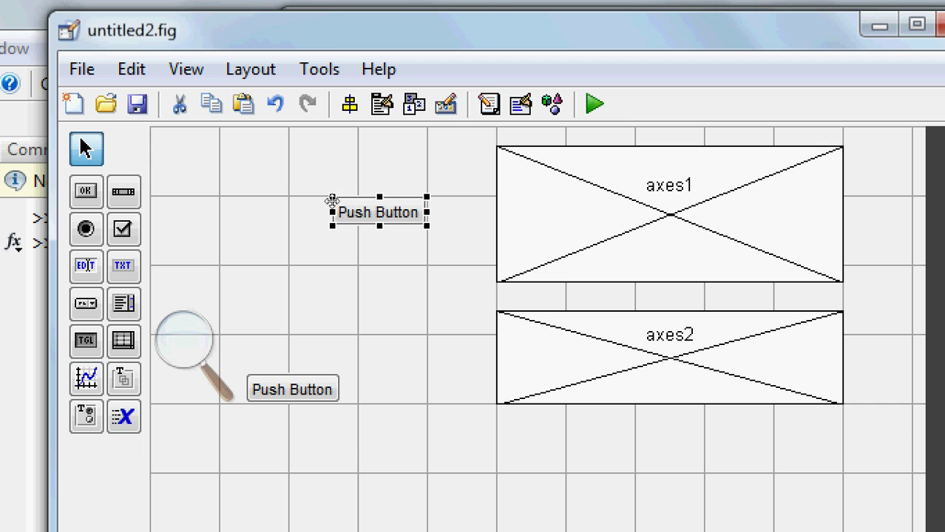
left_click_drag(292, 390, 377, 351)
left_click(532, 348)
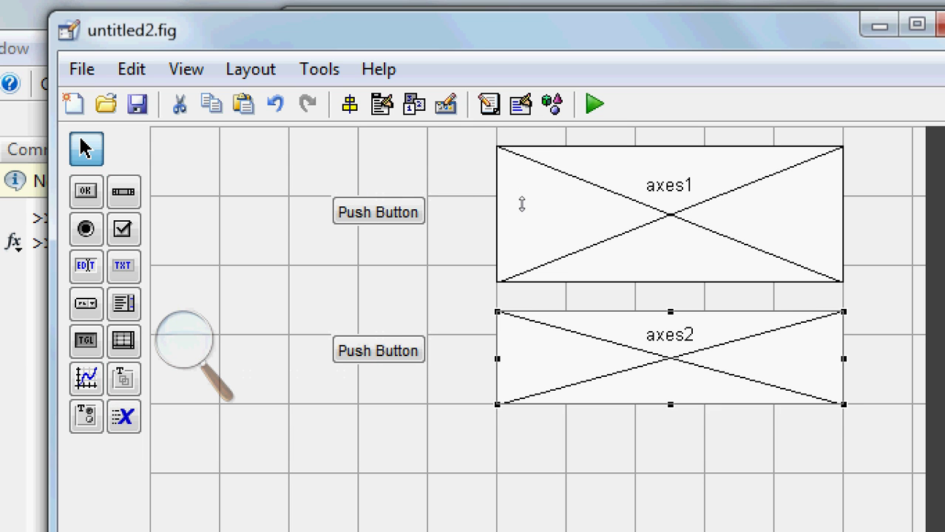
left_click_drag(670, 405, 670, 427)
Insert axes(handles.axes1) before the imshow line in pushbutton1's callback.
left_click(489, 104)
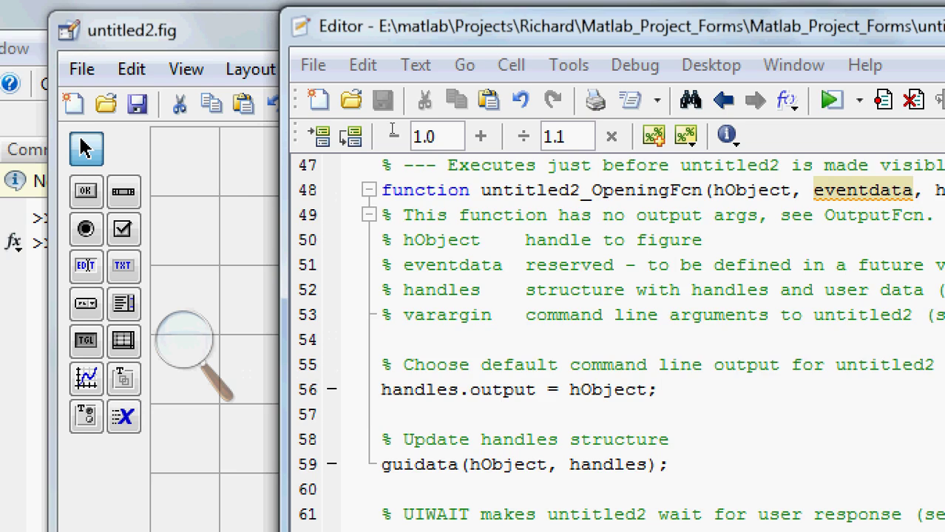
scroll(492, 244, "down", 3)
scroll(492, 244, "down", 2)
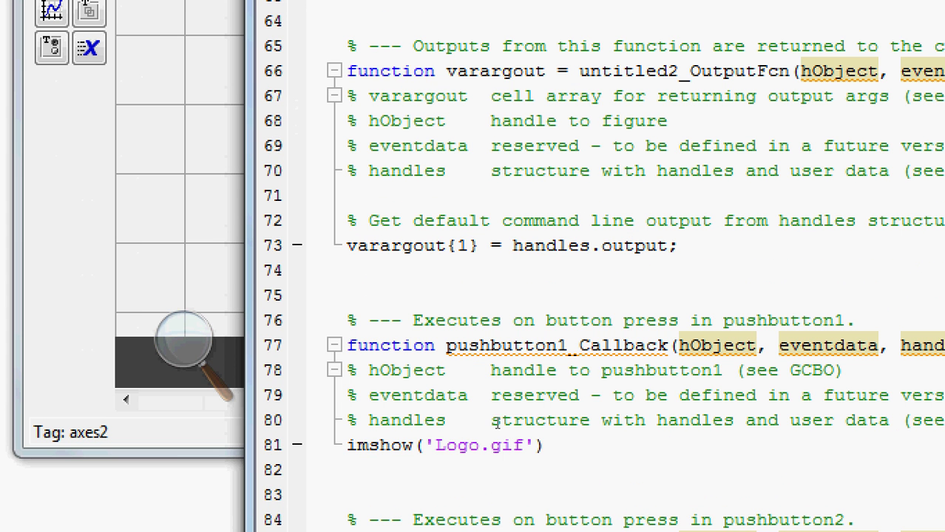
key("End")
key("Return")
key("Up")
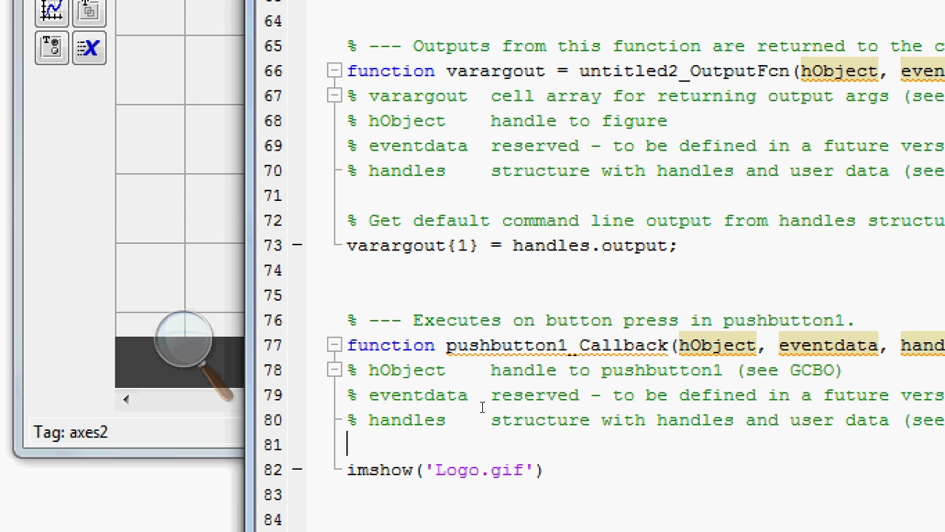
type("axes")
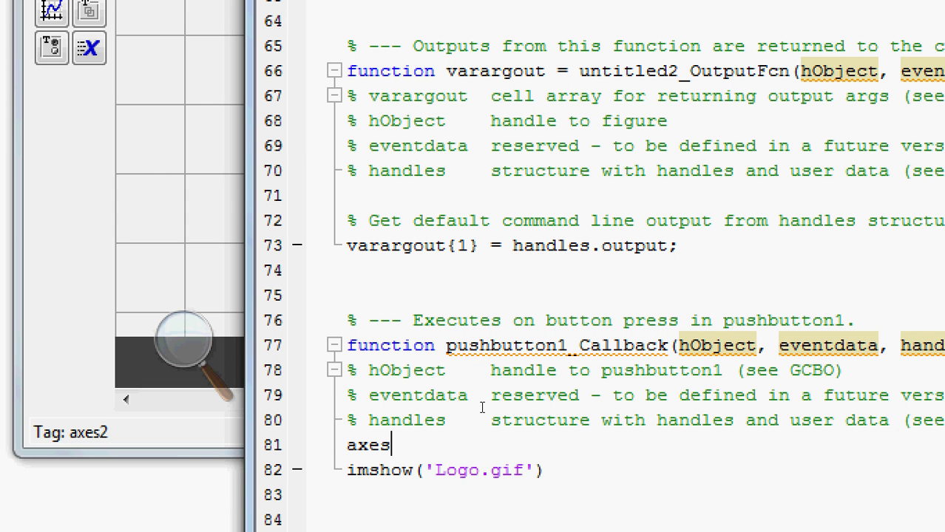
type("()")
key("Left")
type("handles")
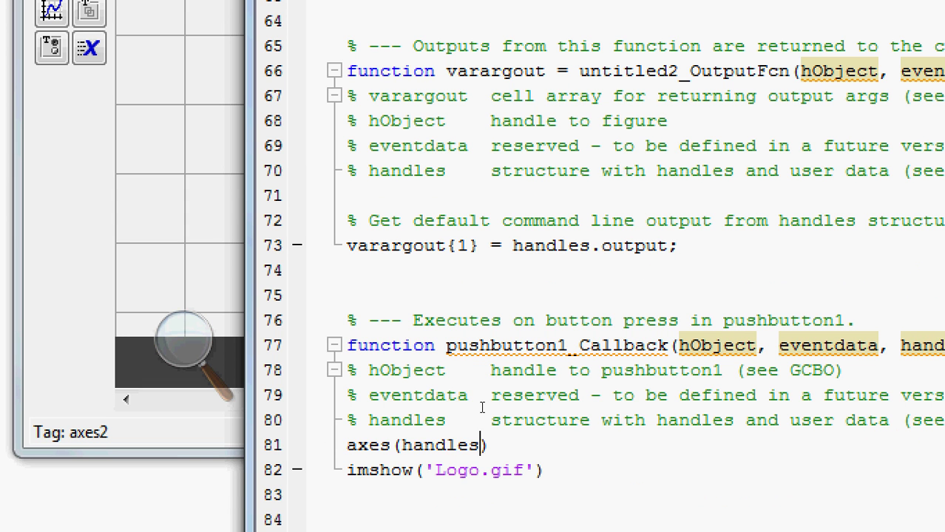
type(".")
type("axes")
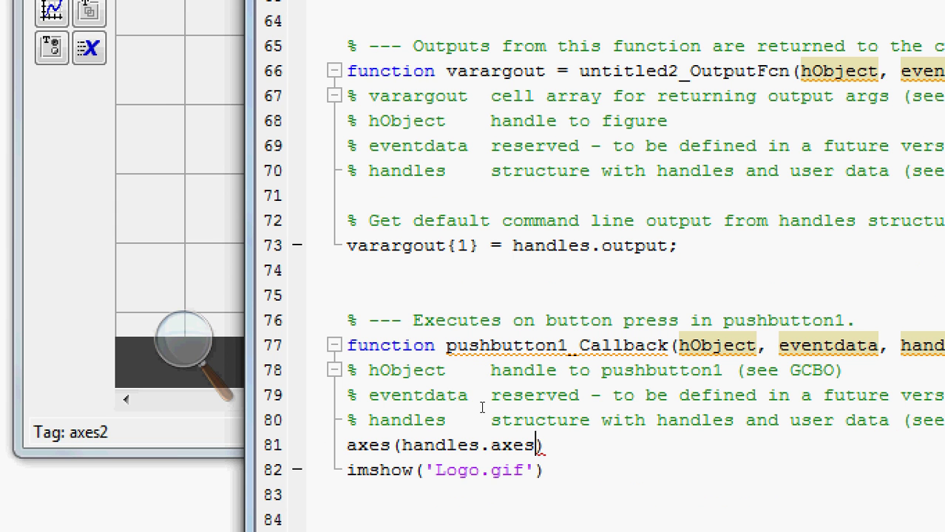
type("1")
left_click(235, 207)
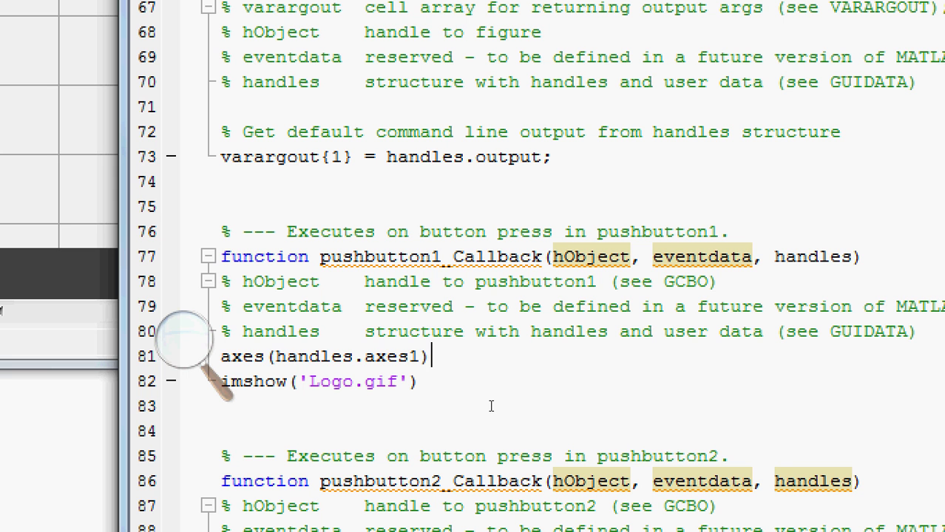
Copy both callback lines into pushbutton2_Callback for axes2.
key("shift+Home")
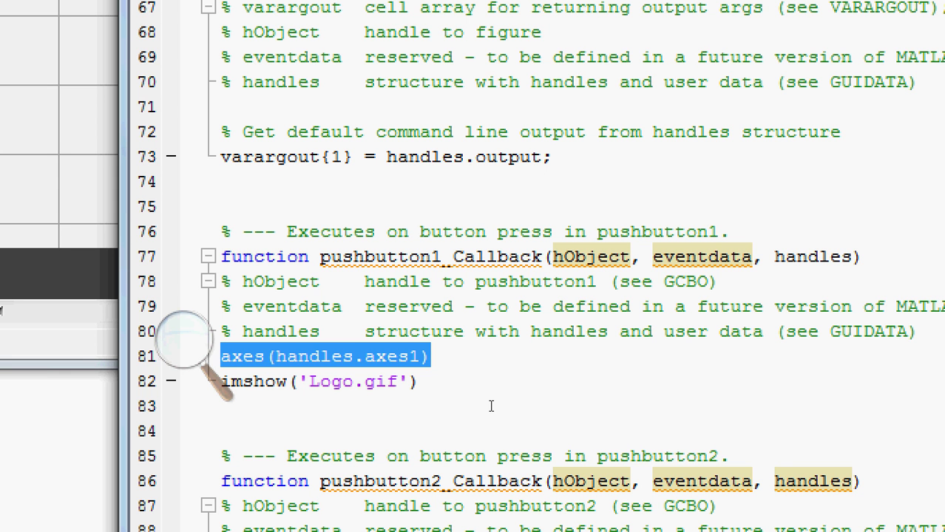
key("Home")
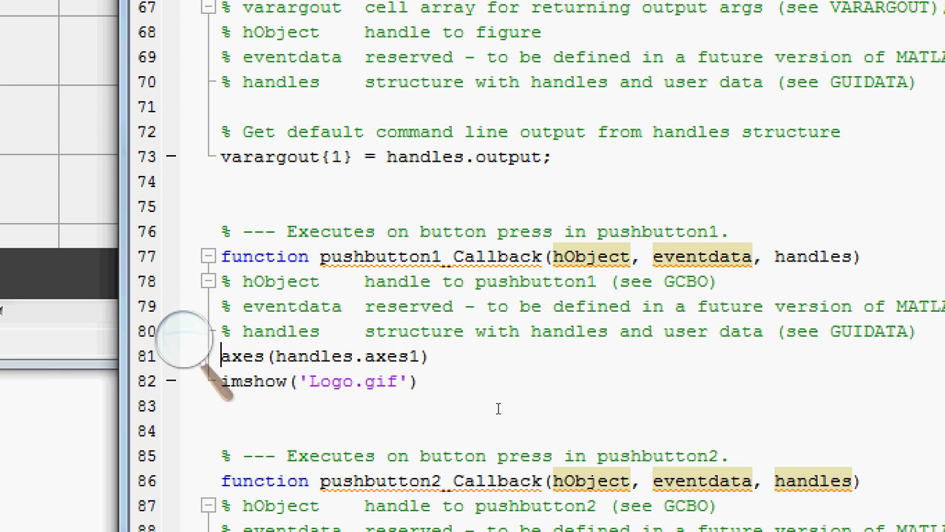
key("shift+Down")
key("shift+Down")
key("ctrl+c")
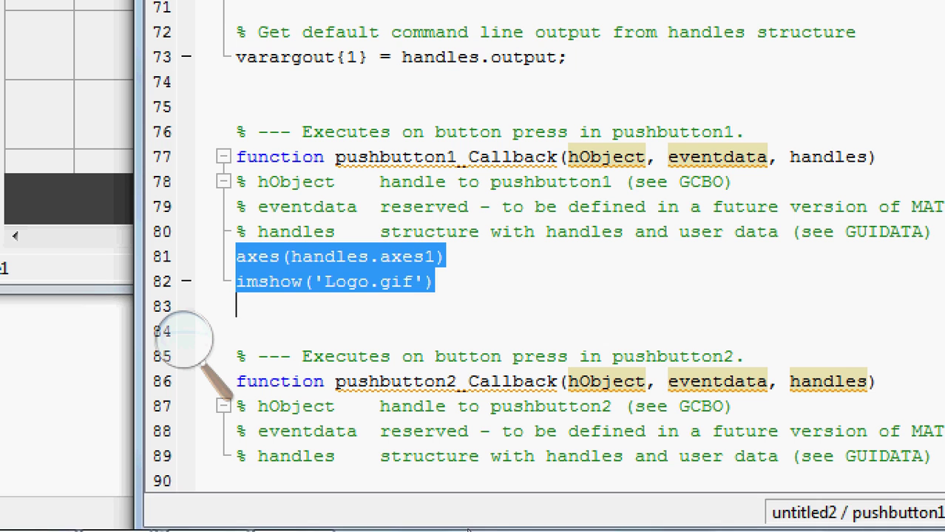
left_click(449, 494)
key("ctrl+v")
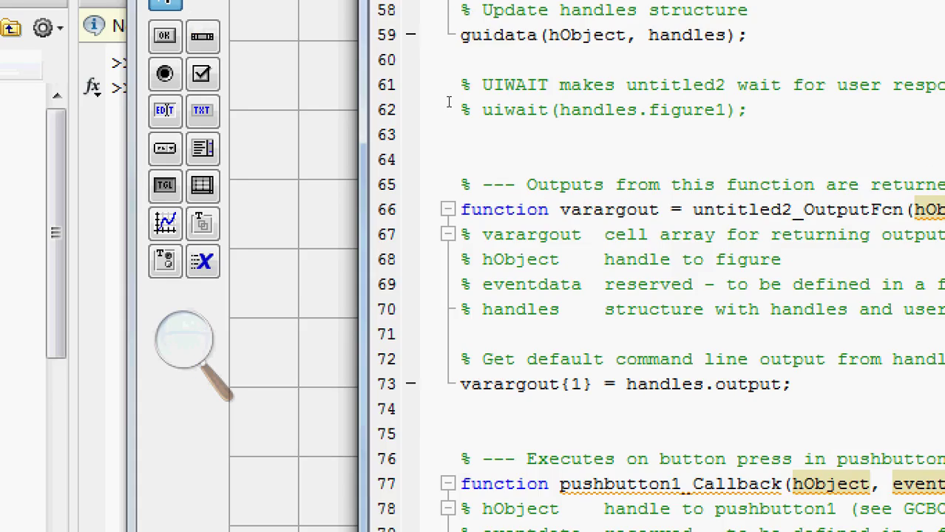
key("alt+Tab")
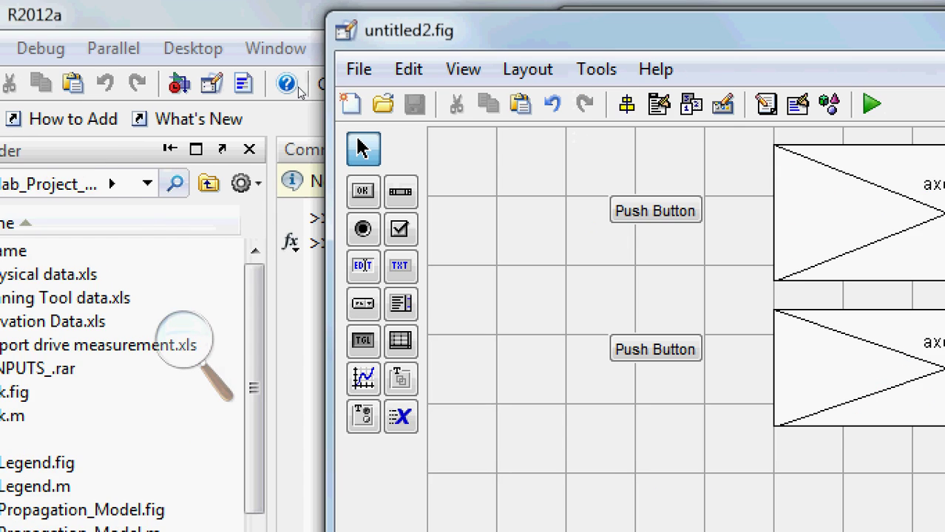
key("ctrl+t")
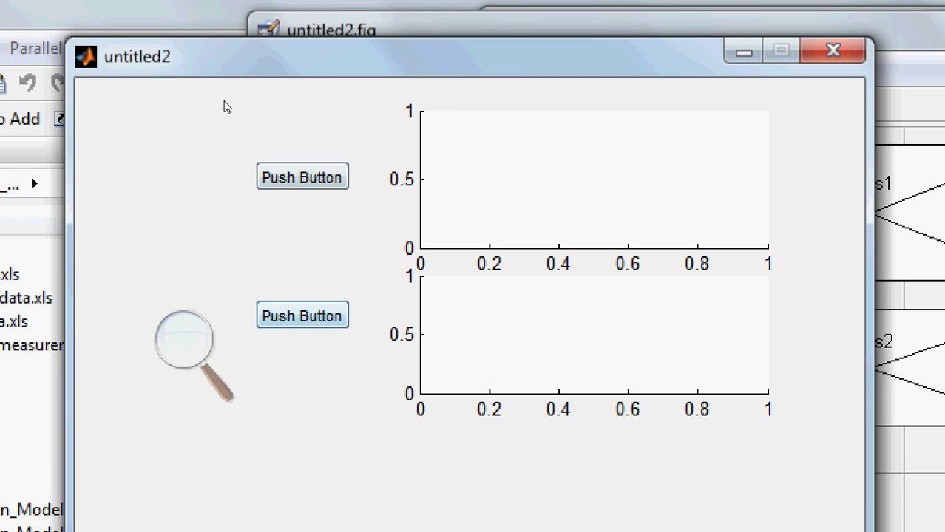
key("space")
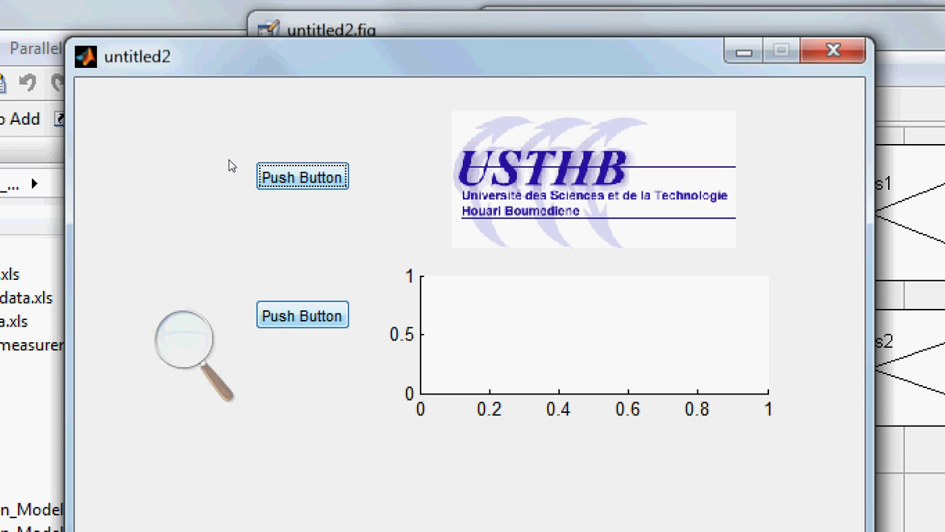
key("Tab")
key("space")
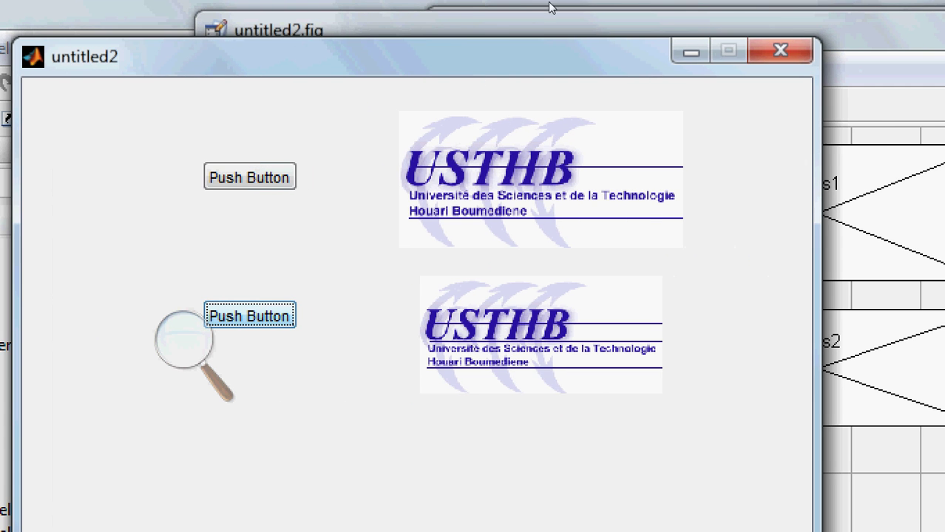
left_click(833, 50)
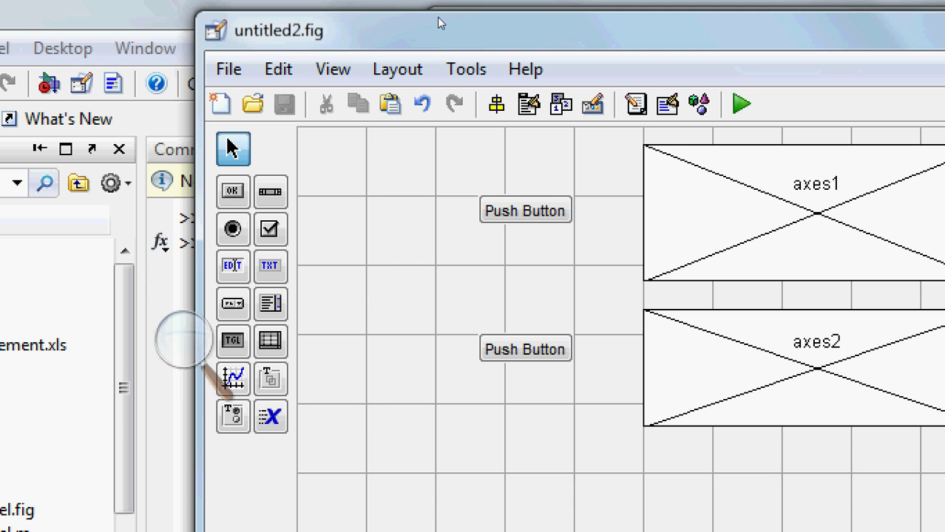
Select both push buttons and both axes and move them lower on the canvas.
left_click_drag(437, 24, 386, 24)
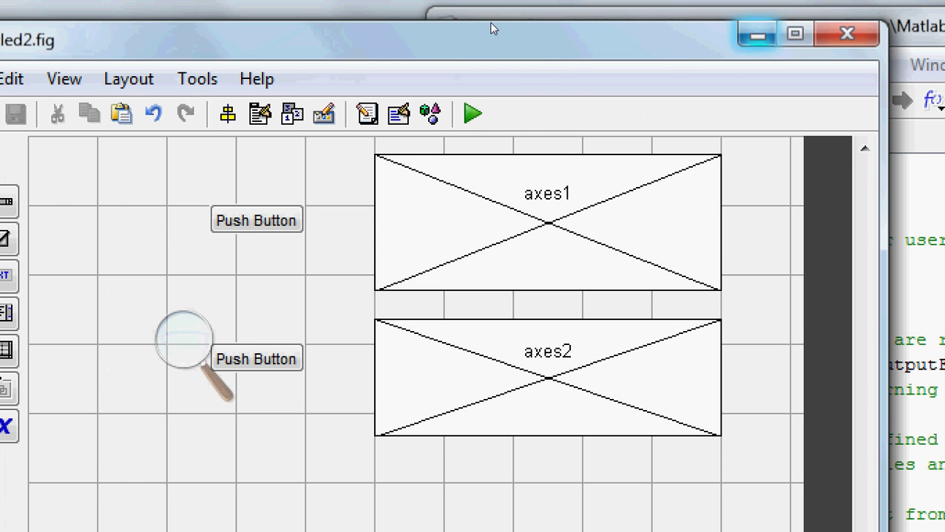
left_click(489, 22)
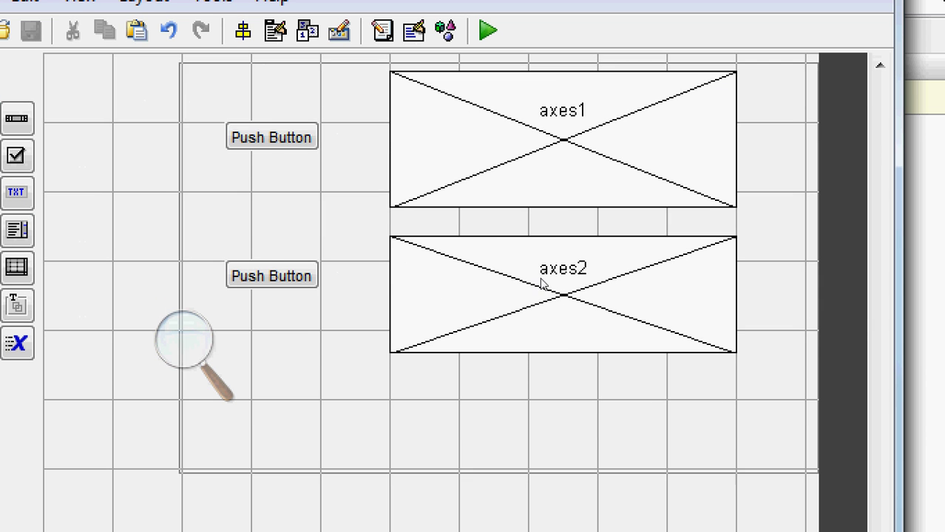
left_click_drag(233, 87, 812, 468)
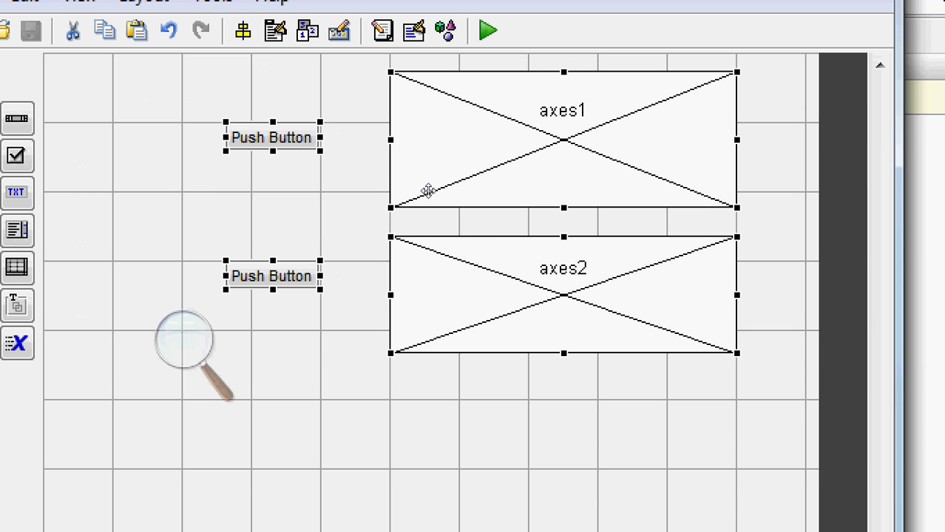
left_click_drag(428, 190, 432, 244)
left_click(178, 131)
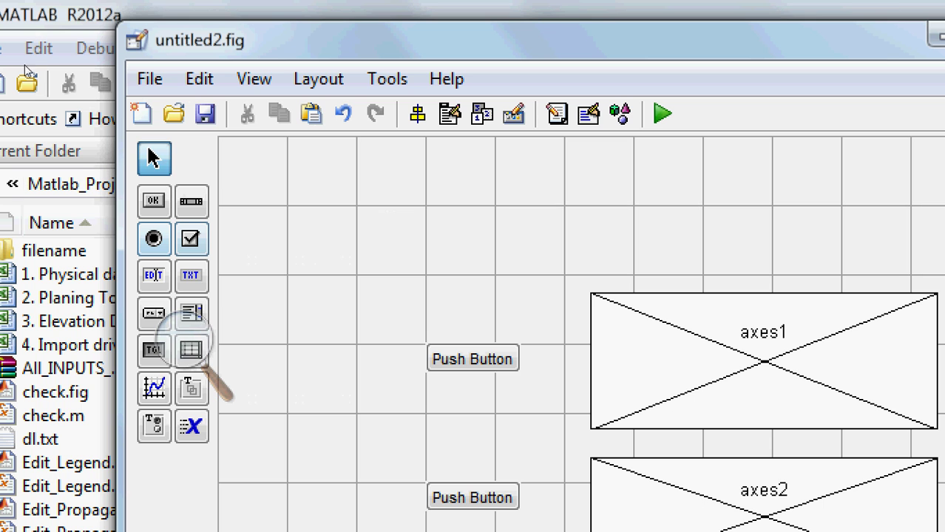
Draw a wide axes3 across the top of the layout and bring up its code.
left_click(154, 387)
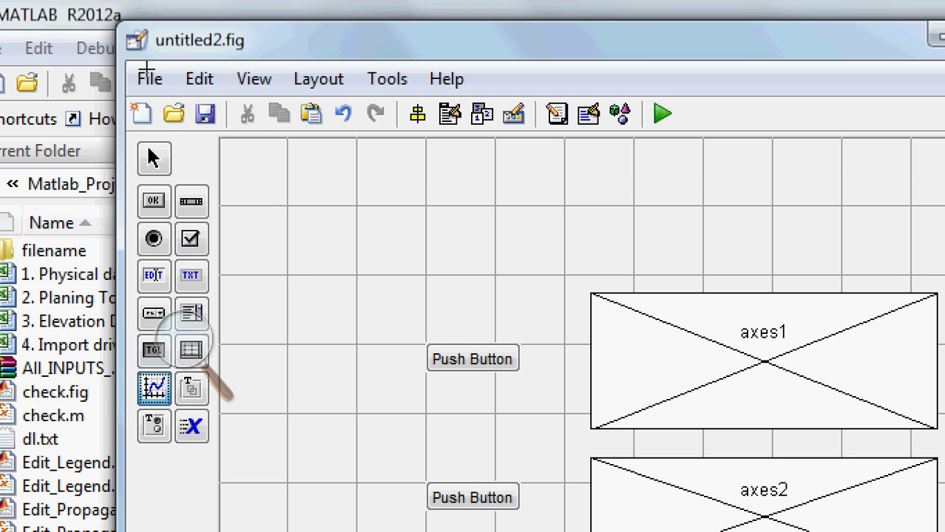
left_click_drag(250, 133, 773, 219)
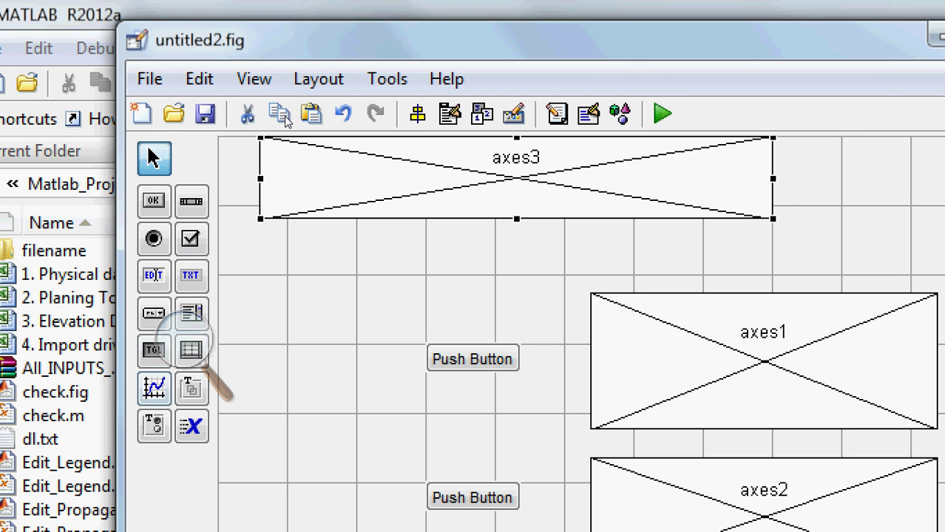
left_click(205, 113)
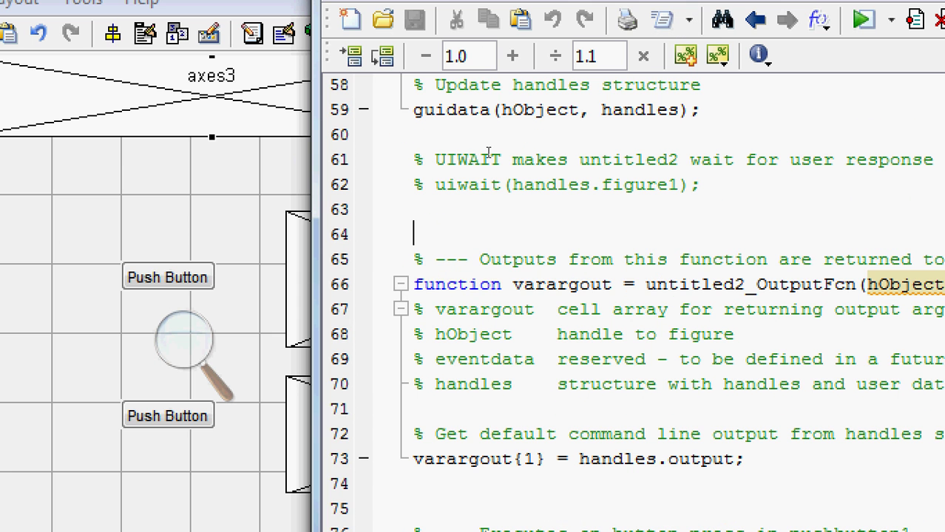
Add imshow('Logo.gif') after handles.output in the opening function.
scroll(488, 153, "up", 2)
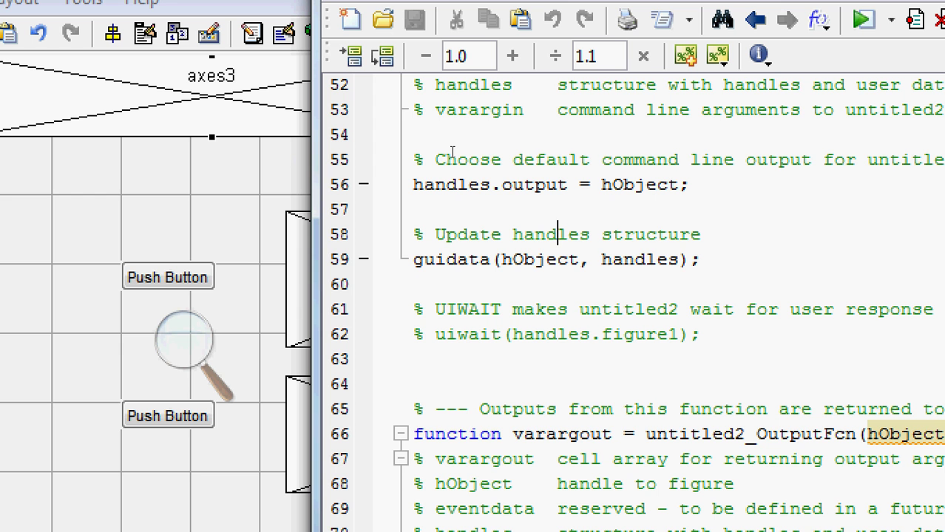
key("Up")
type("imrea")
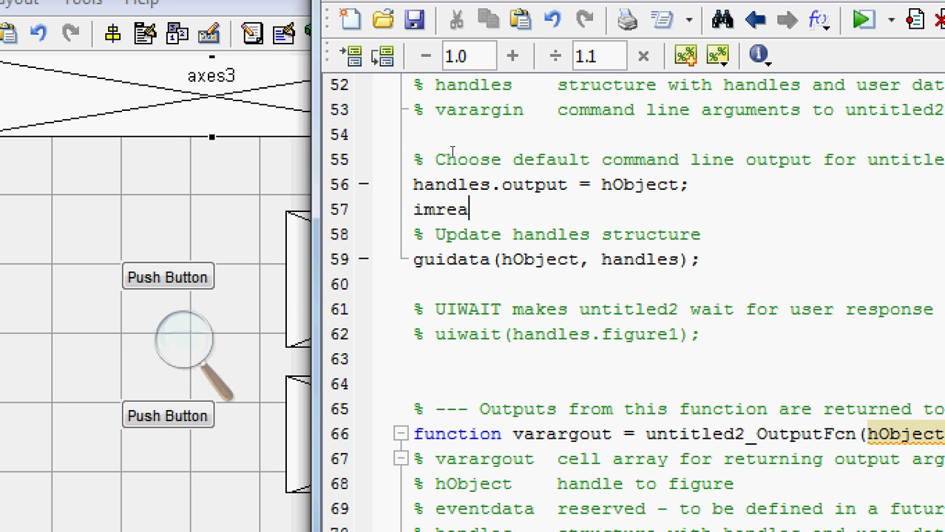
key("BackSpace")
key("BackSpace")
key("BackSpace")
type("show()")
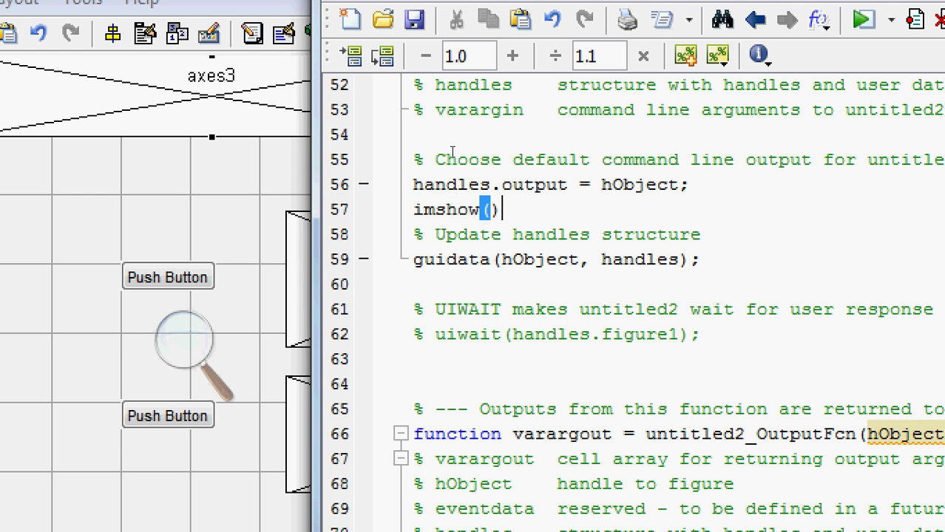
key("Left")
type("'Logo")
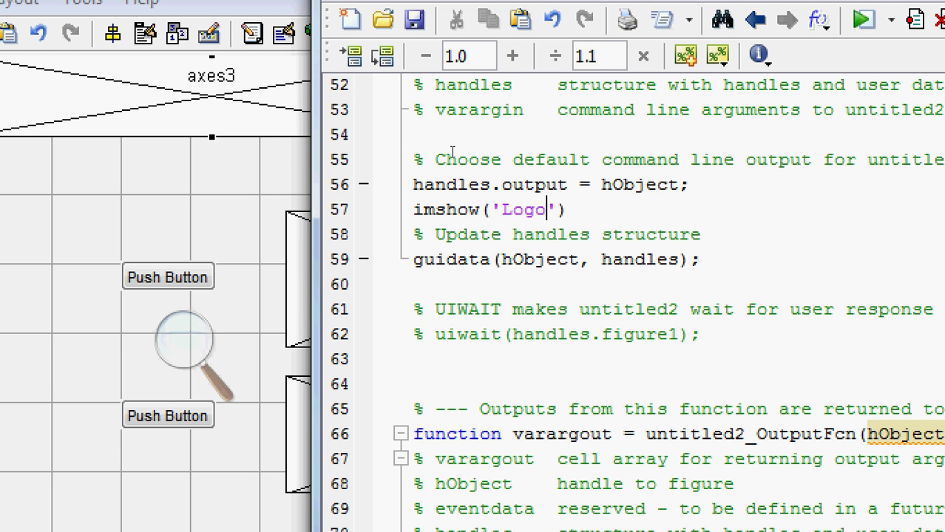
type(".gif")
Insert axes(handles.axes3) on a new line above the imshow call.
key("Up")
key("End")
key("Return")
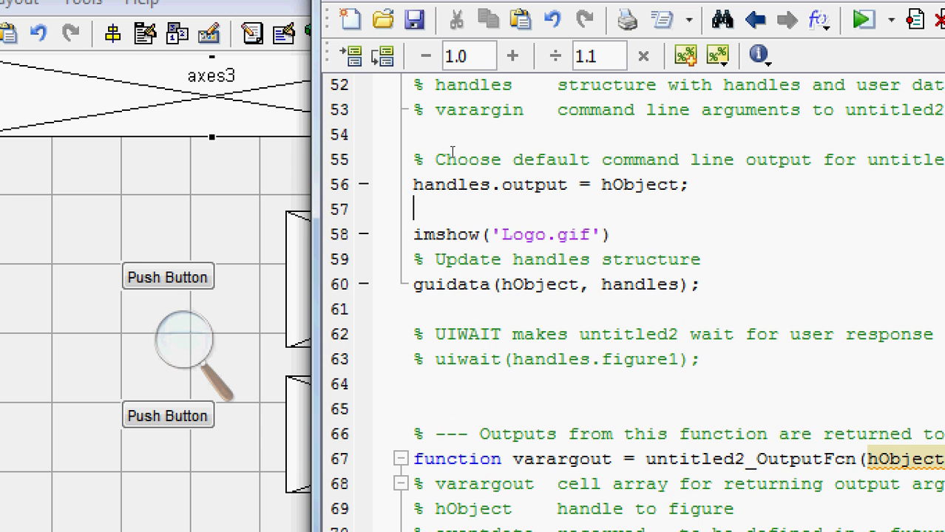
type("axes")
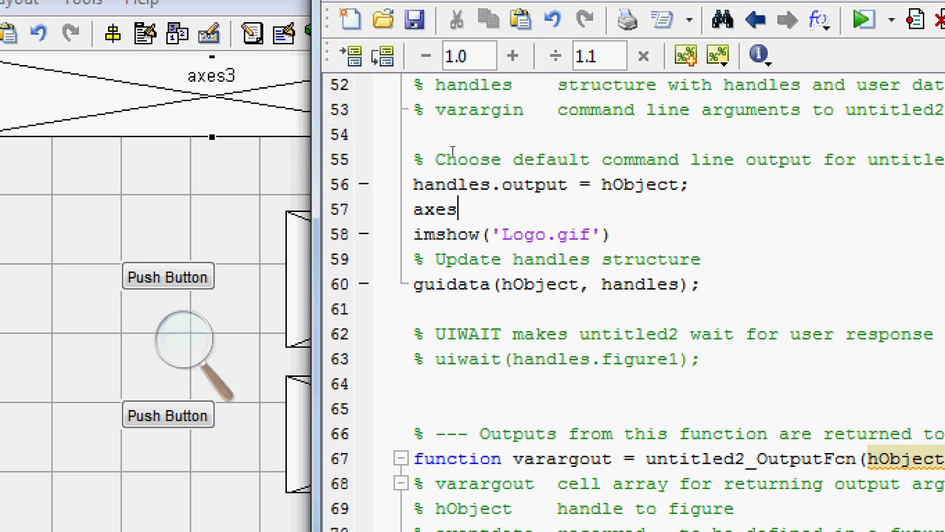
type("()")
key("Left")
type("'")
key("BackSpace")
type("handles.a")
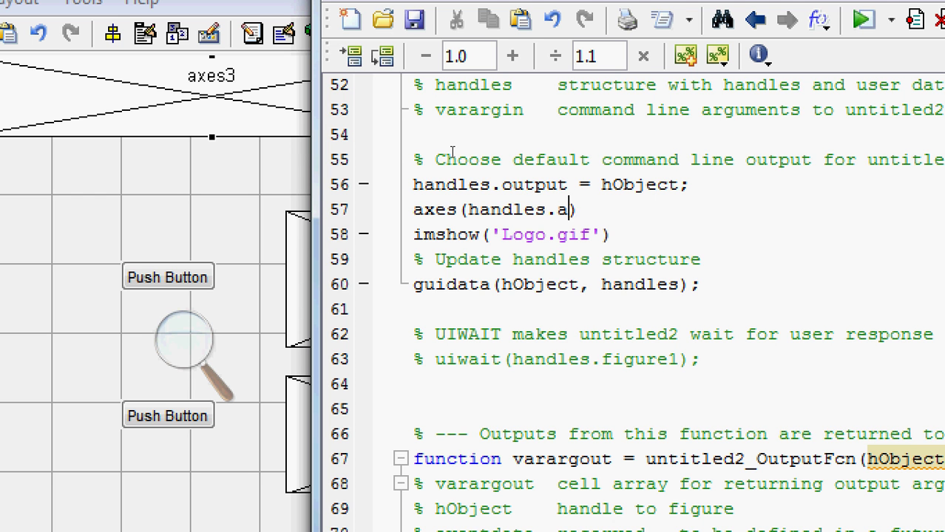
type("xes")
type("3")
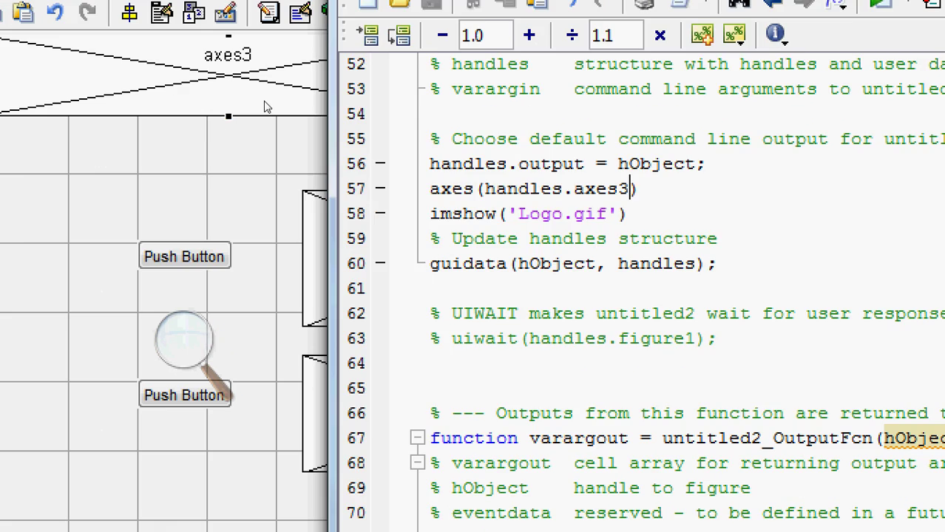
left_click(267, 107)
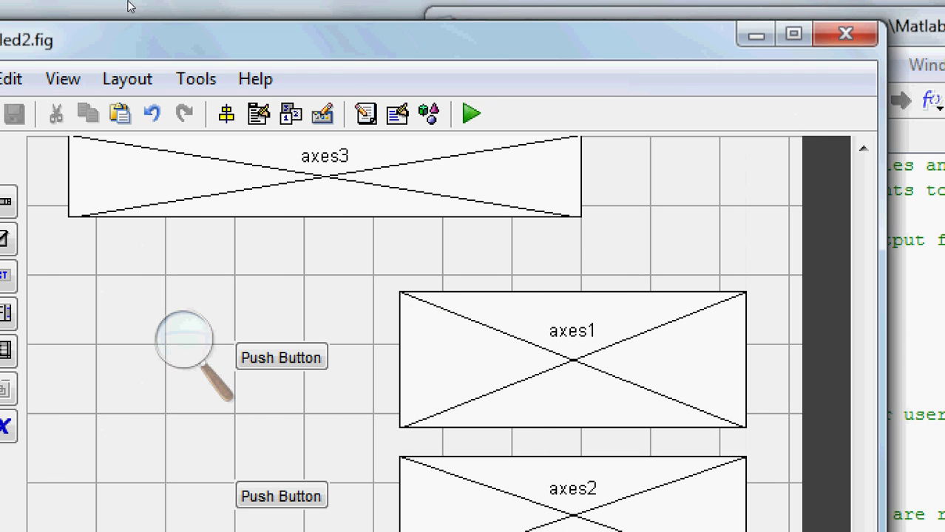
key("ctrl+t")
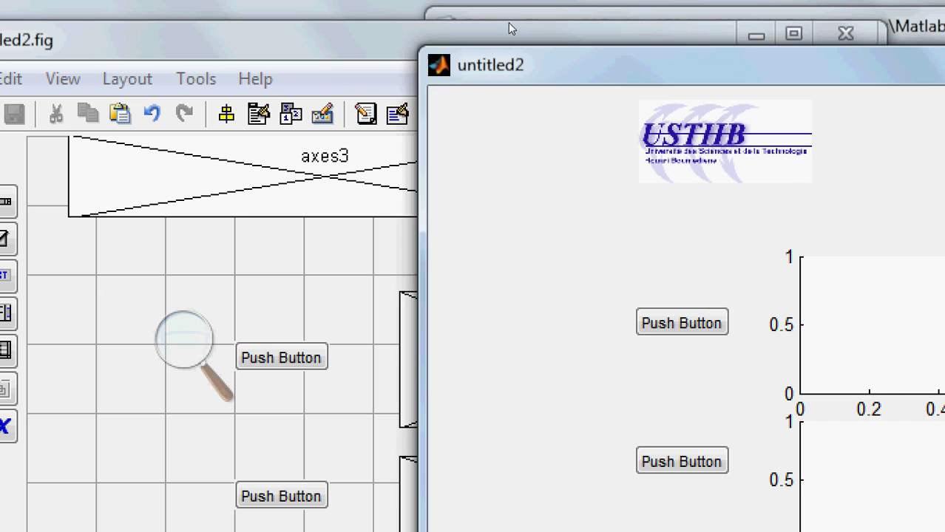
left_click_drag(508, 28, 335, 98)
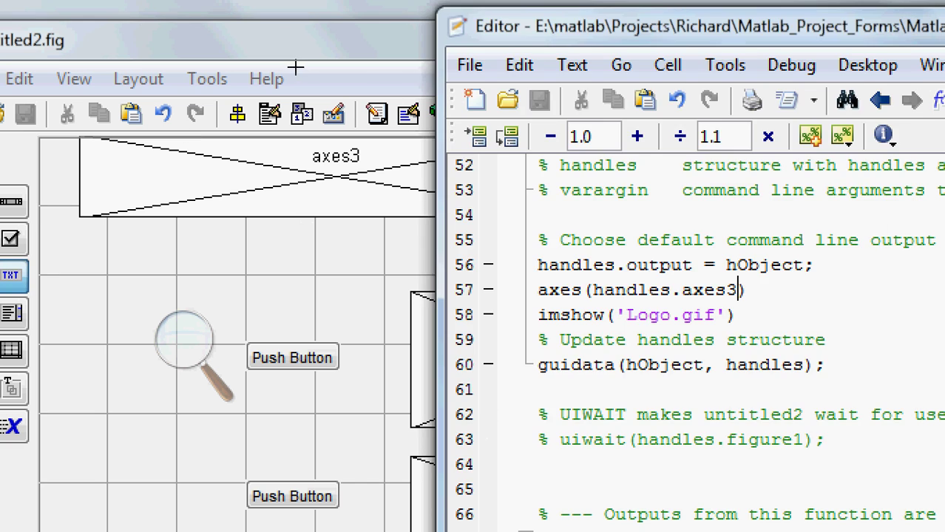
Close the running figure and undo axes3's resize and move, restoring a small top-left box.
left_click(389, 70)
key("Tab")
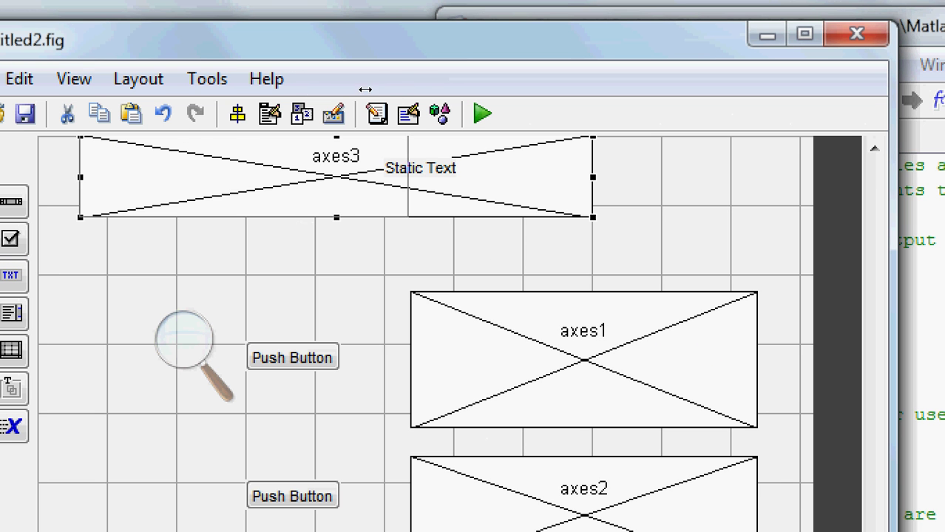
key("ctrl+z")
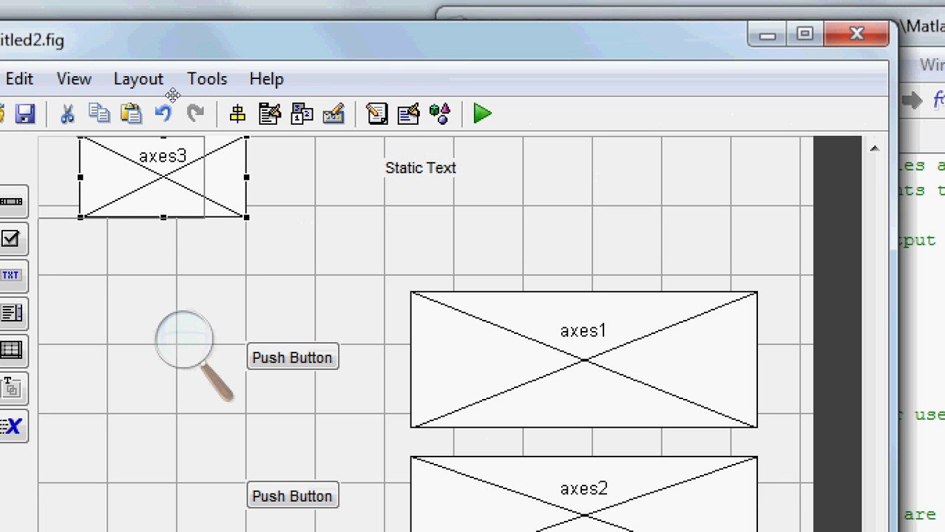
key("ctrl+z")
Save and rerun the figure so the USTHB logo appears in the small axes3.
key("ctrl+t")
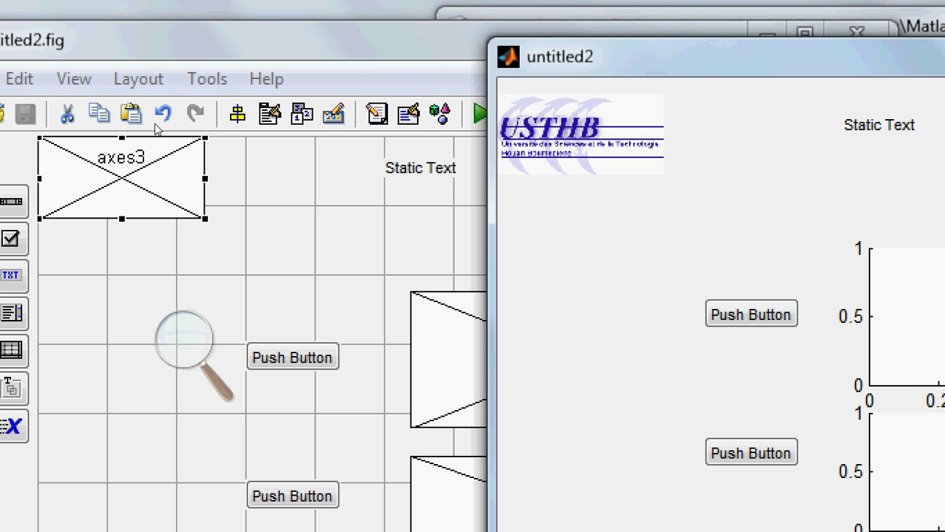
left_click(164, 85)
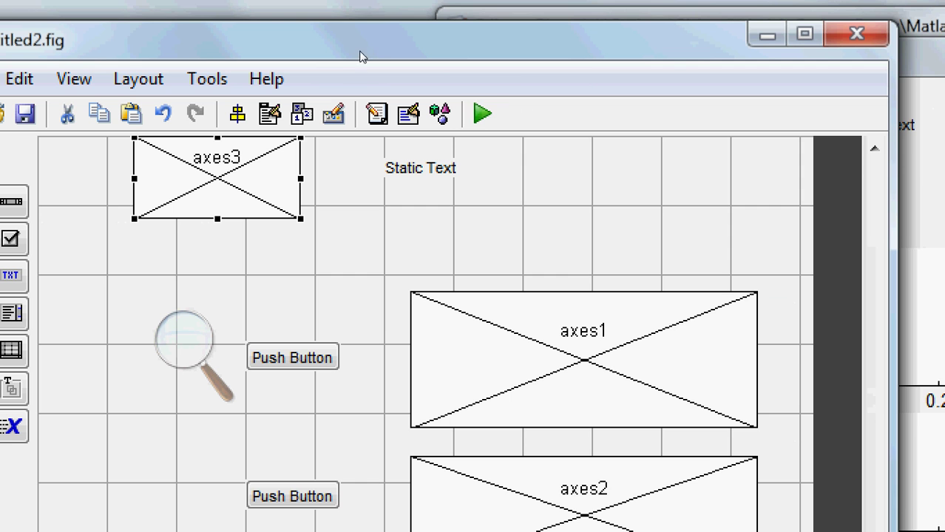
key("ctrl+t")
left_click_drag(639, 52, 235, 16)
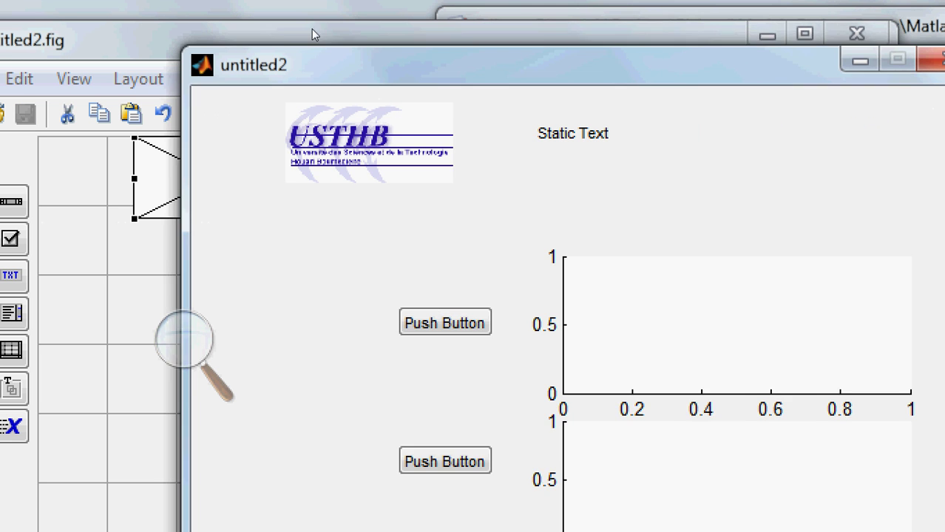